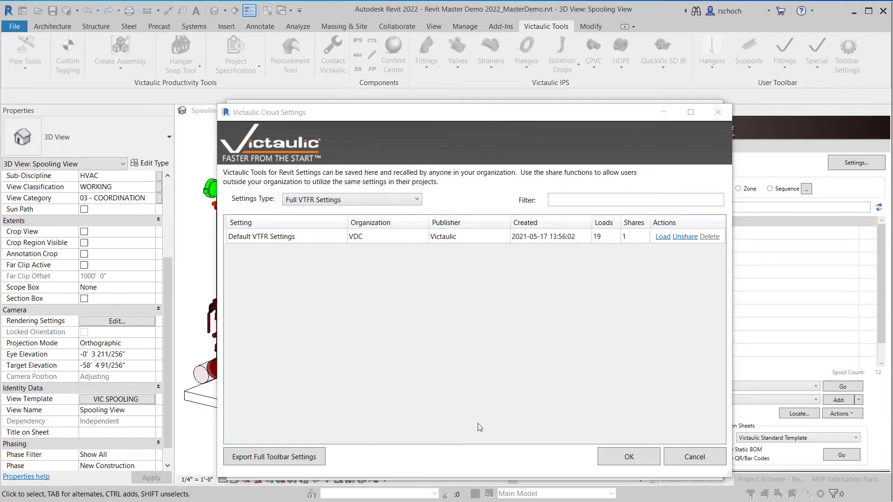
Step: Close the Victaulic Cloud Settings list without making changes
{"action": "left_click", "coordinate": [685, 460]}
Step: Cancel the toolbar settings without saving and reopen Victaulic Toolbar Settings
{"action": "left_click", "coordinate": [634, 466]}
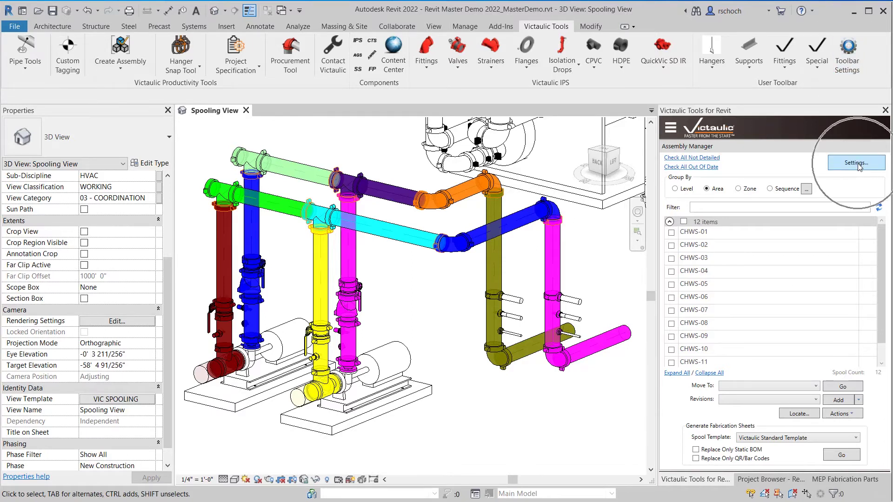
{"action": "left_click", "coordinate": [854, 66]}
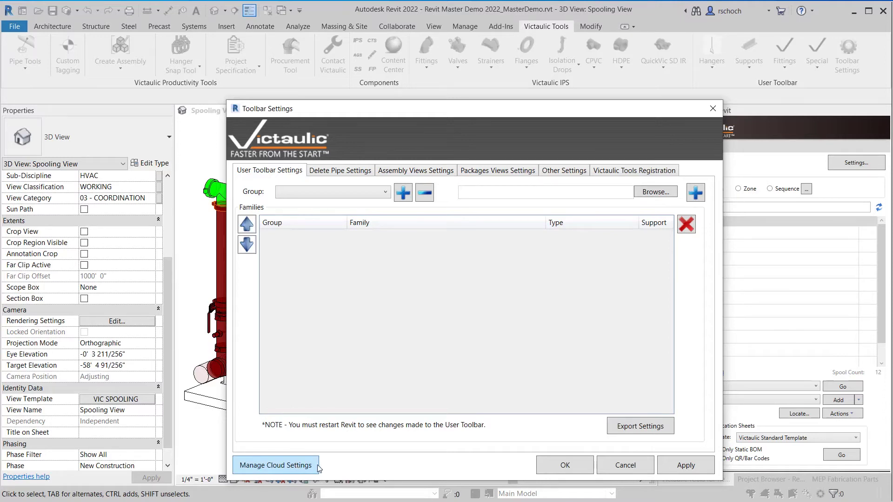
Step: Review the Delete Pipe Settings page and its export option
{"action": "left_click", "coordinate": [338, 171]}
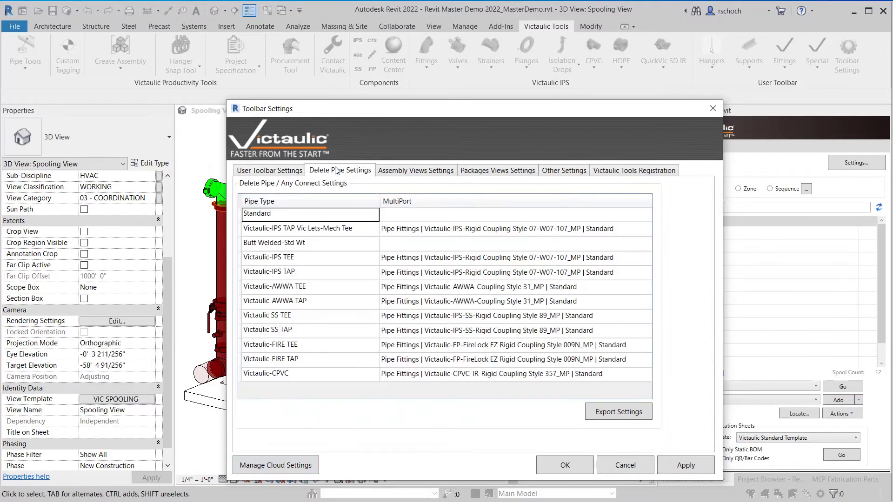
{"action": "left_click", "coordinate": [609, 416]}
{"action": "left_click", "coordinate": [632, 419]}
Step: Review the Assembly Views spool template actions, including cloud import and save
{"action": "left_click", "coordinate": [416, 174]}
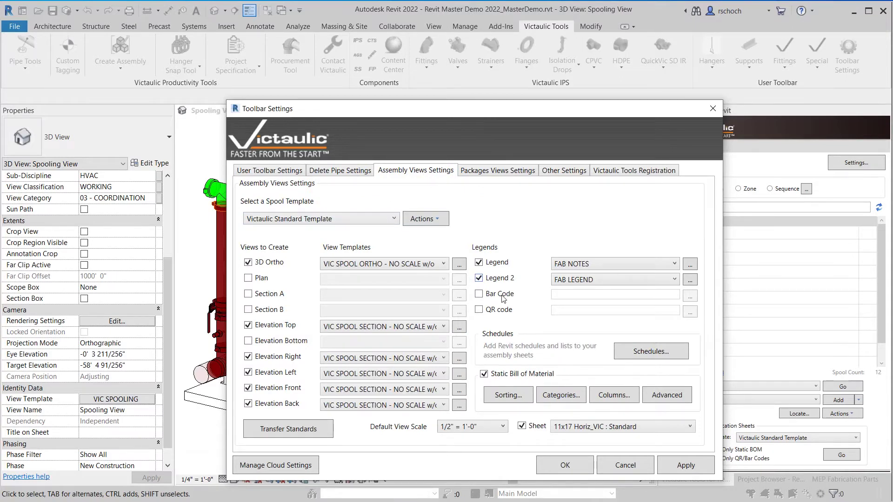
{"action": "left_click", "coordinate": [431, 221]}
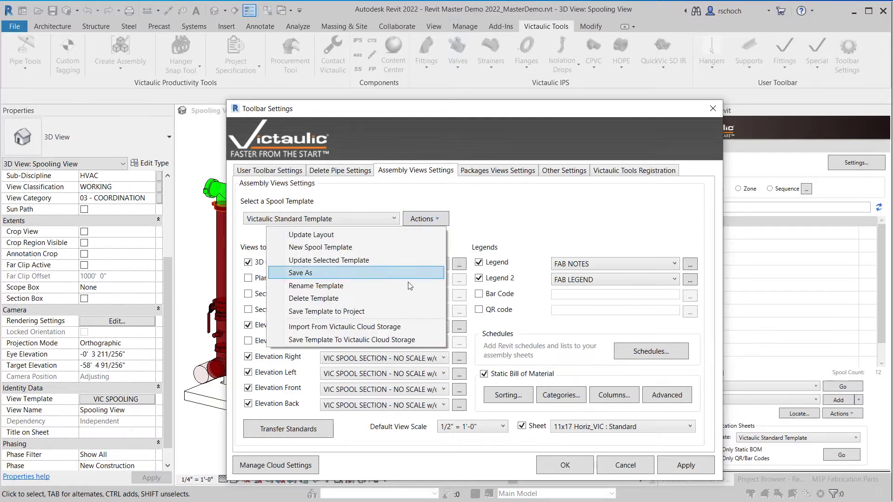
{"action": "left_click", "coordinate": [355, 328]}
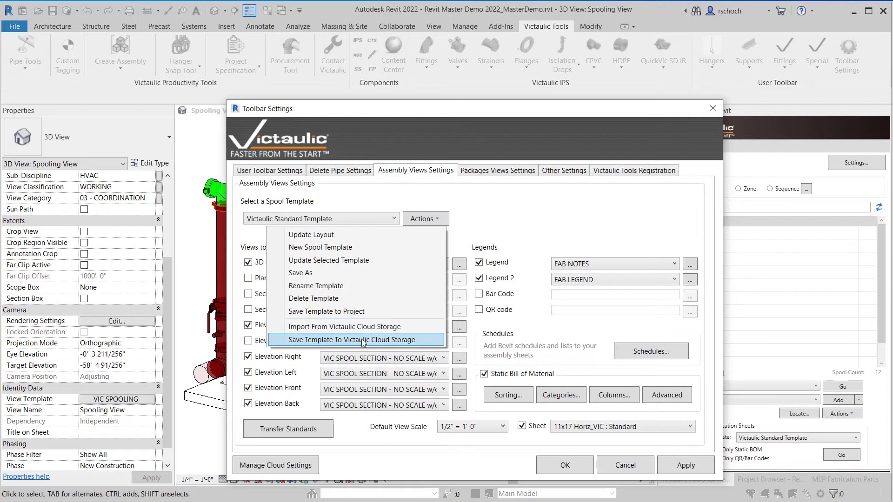
{"action": "left_click", "coordinate": [364, 341]}
{"action": "left_click", "coordinate": [503, 213]}
Step: Review the Packages Views template actions, then the Other Settings page and its export option
{"action": "left_click", "coordinate": [494, 172]}
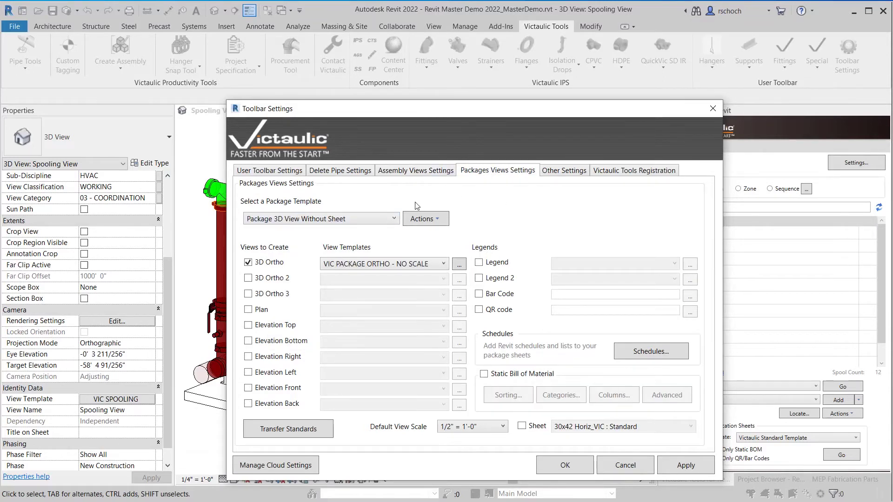
{"action": "left_click", "coordinate": [427, 221]}
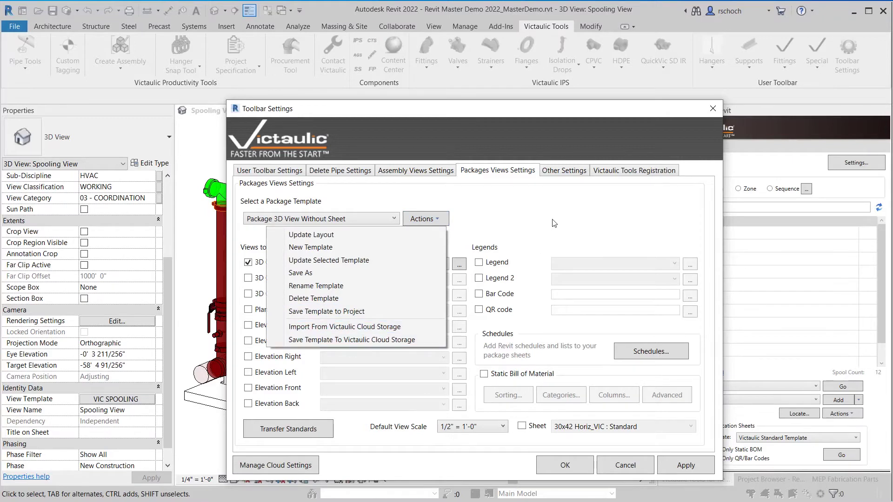
{"action": "left_click", "coordinate": [562, 173]}
{"action": "left_click", "coordinate": [563, 173]}
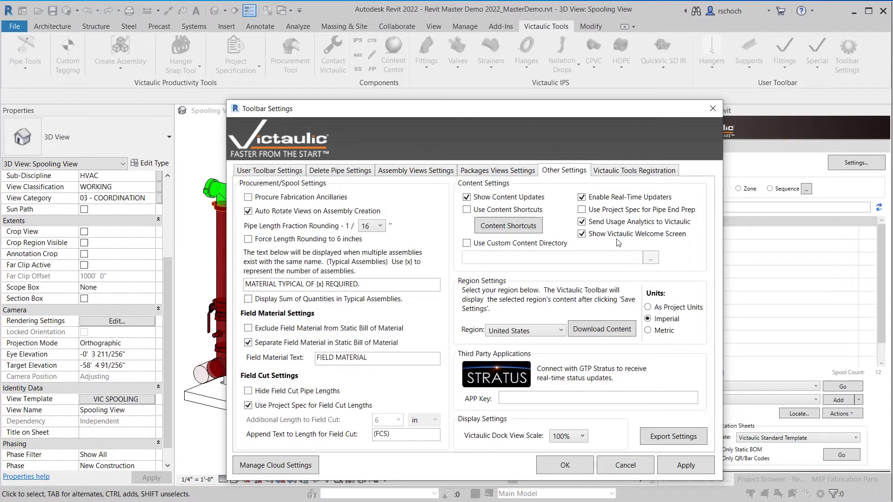
{"action": "left_click", "coordinate": [682, 440]}
Step: Revisit Packages Views and Other Settings, return to Assembly Views, and open the cloud settings manager
{"action": "left_click", "coordinate": [491, 171]}
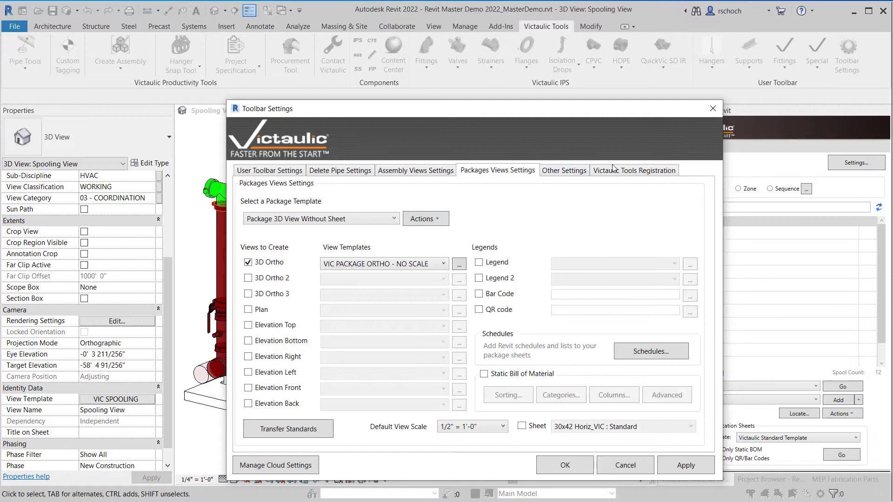
{"action": "left_click", "coordinate": [561, 172]}
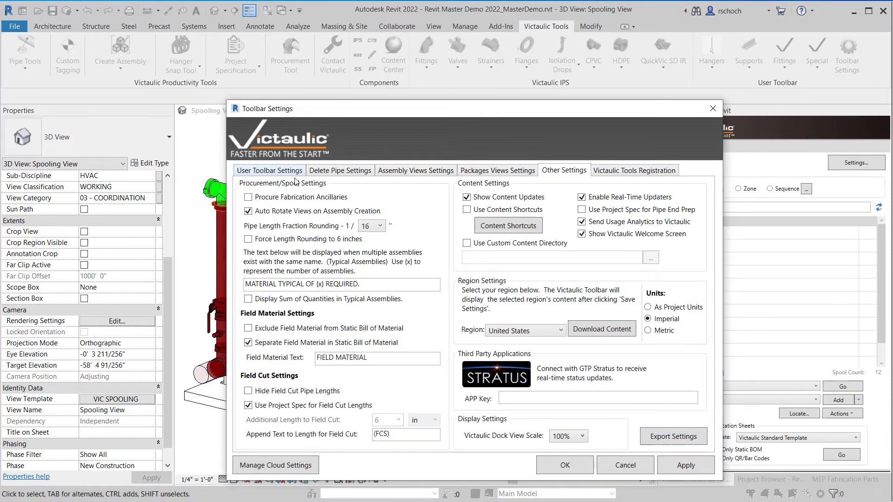
{"action": "left_click", "coordinate": [414, 175]}
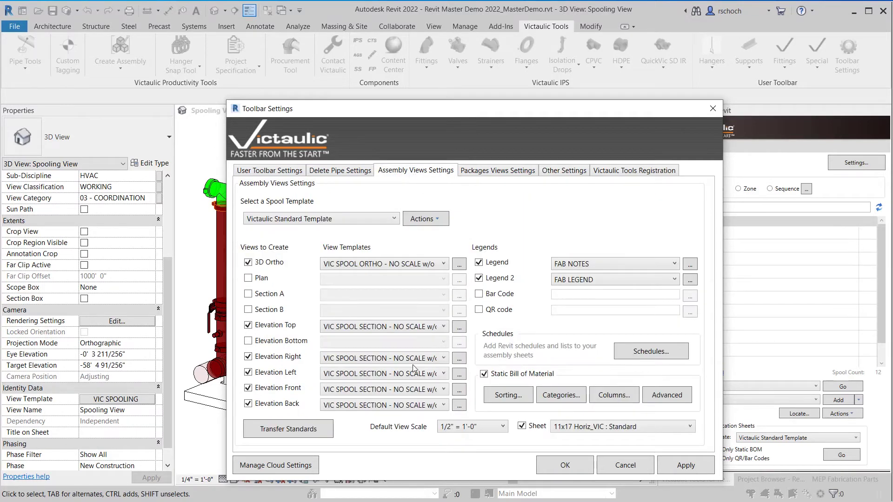
{"action": "left_click", "coordinate": [286, 466]}
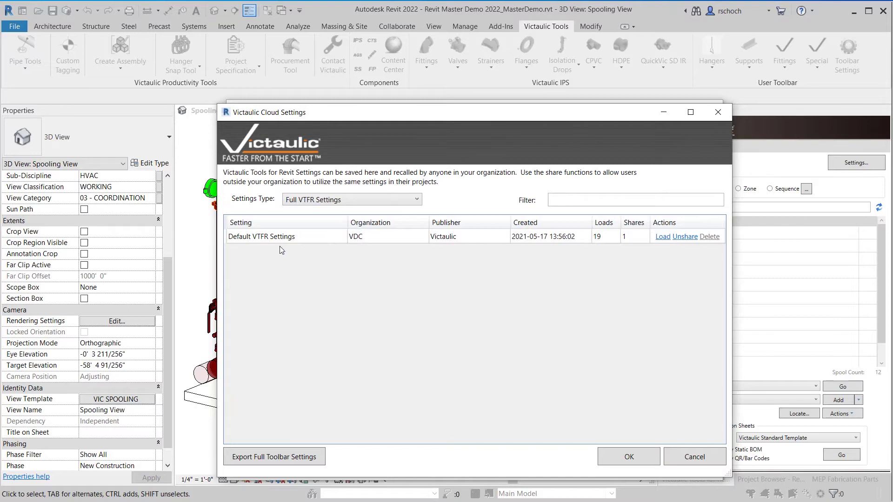
Step: Export the full toolbar settings to the cloud as 'My Company Settings'
{"action": "left_click", "coordinate": [252, 462]}
{"action": "left_click", "coordinate": [292, 460]}
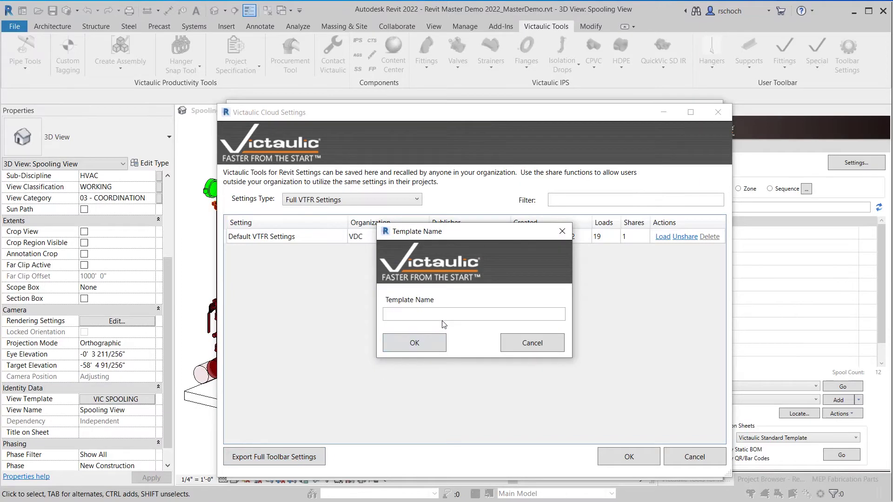
{"action": "left_click", "coordinate": [439, 316]}
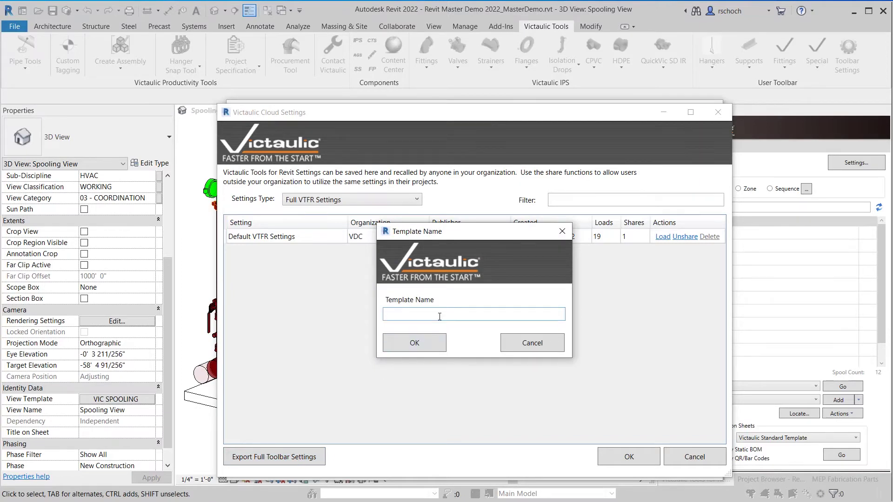
{"action": "type", "text": "My Company Settings"}
{"action": "left_click", "coordinate": [413, 343]}
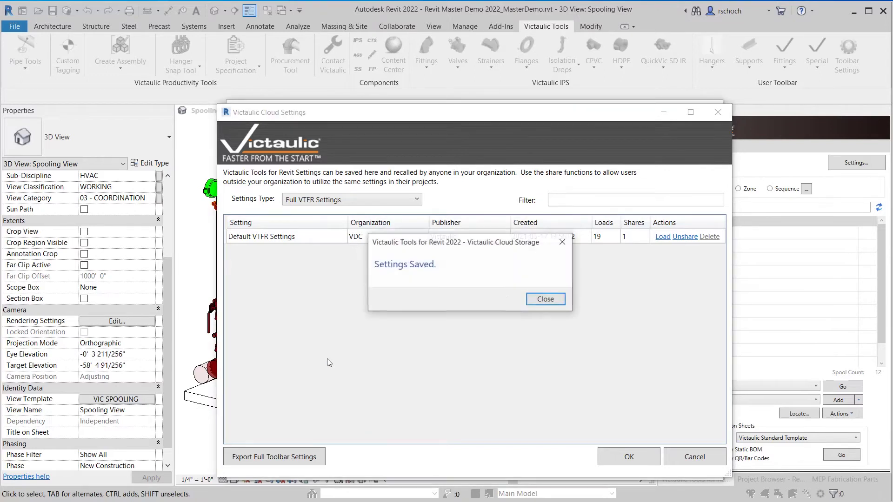
{"action": "left_click", "coordinate": [551, 301]}
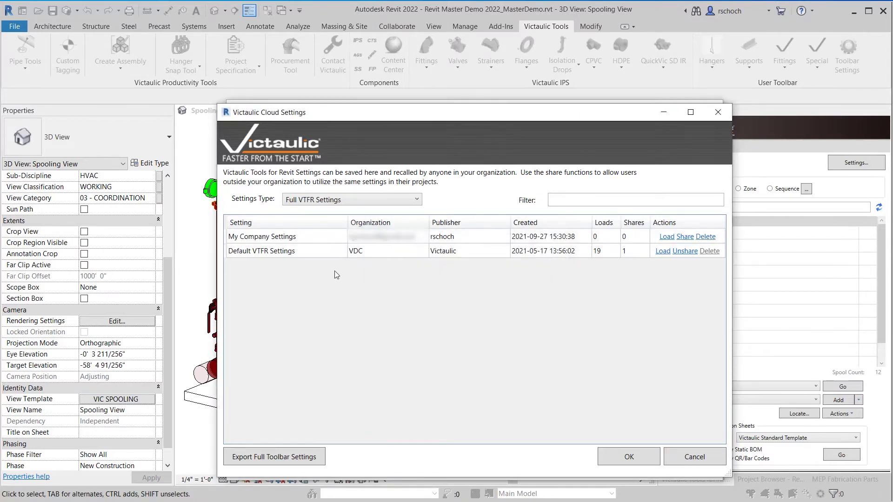
Step: Share My Company Settings with a single user's e-mail address
{"action": "left_click", "coordinate": [689, 239]}
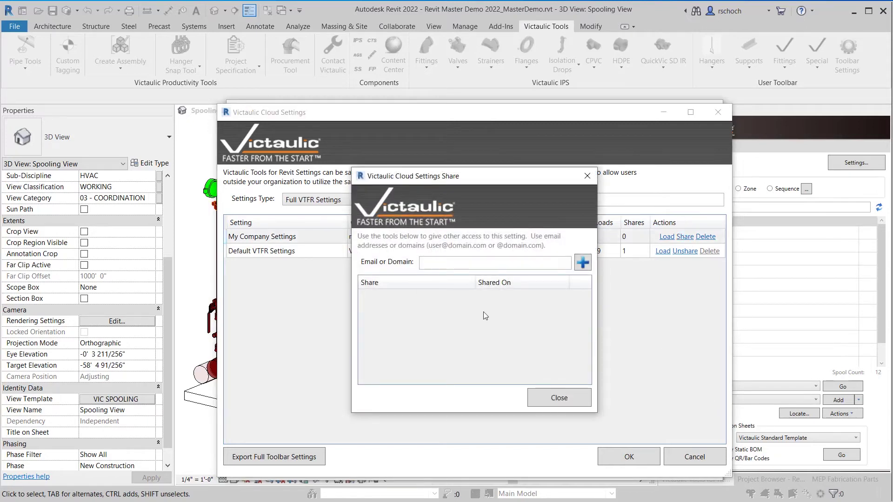
{"action": "left_click", "coordinate": [462, 266]}
{"action": "type", "text": "user"}
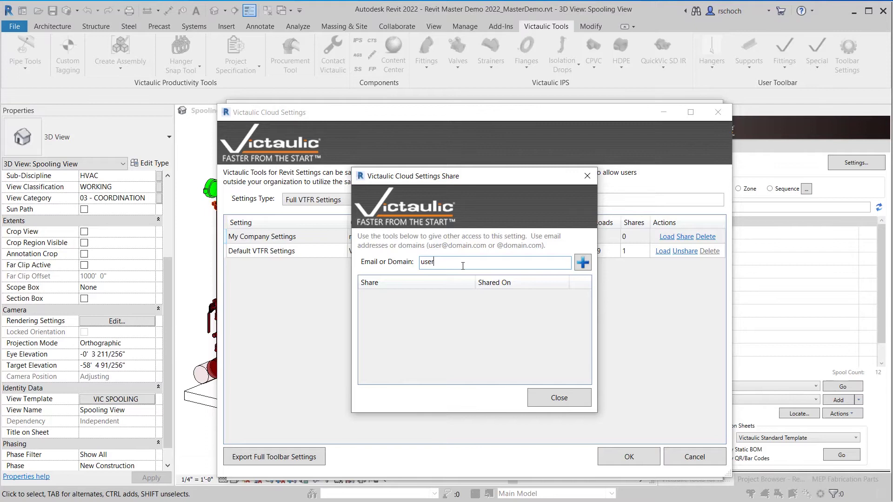
{"action": "type", "text": "@mycompany.com"}
{"action": "left_click", "coordinate": [583, 262]}
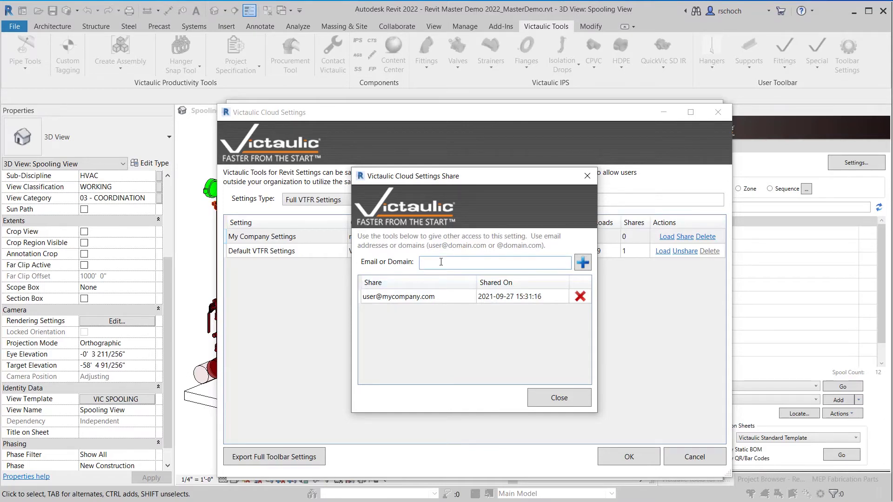
Step: Add the company e-mail domain to the share list and close the Share dialog
{"action": "type", "text": "@mycompany.com"}
{"action": "left_click", "coordinate": [583, 262]}
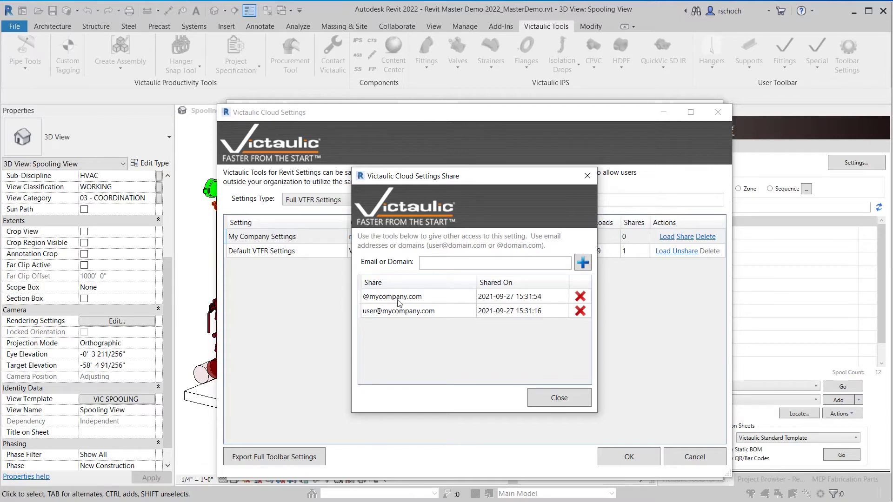
{"action": "left_click", "coordinate": [558, 399]}
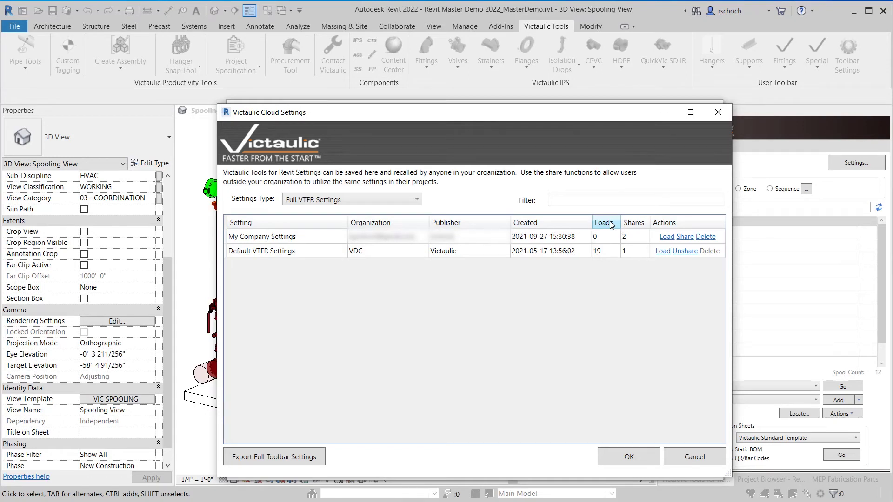
{"action": "left_click", "coordinate": [385, 201]}
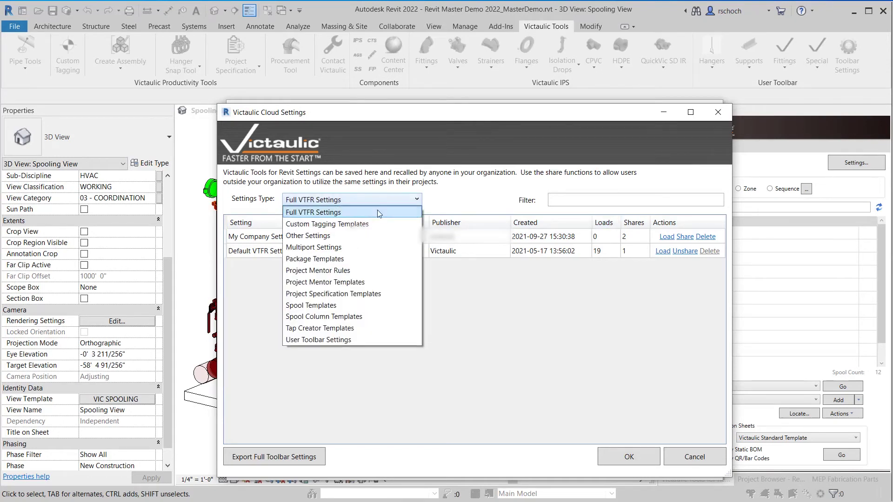
{"action": "left_click", "coordinate": [305, 281]}
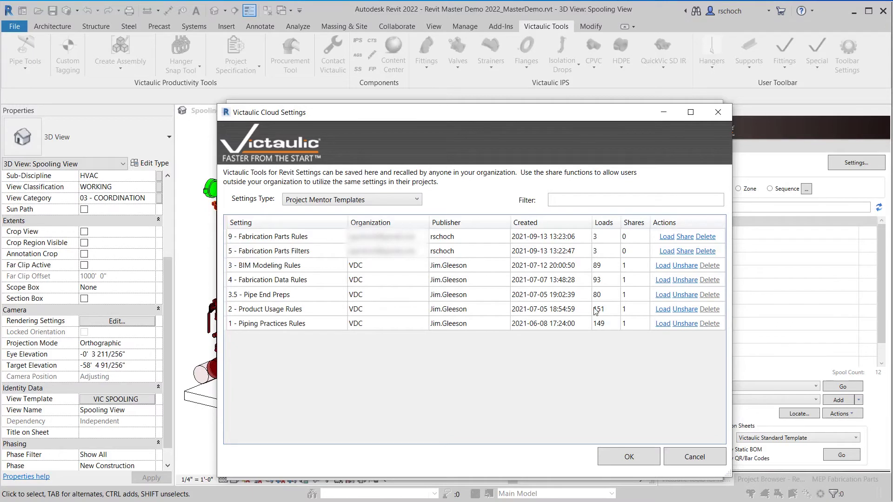
{"action": "left_click", "coordinate": [338, 203]}
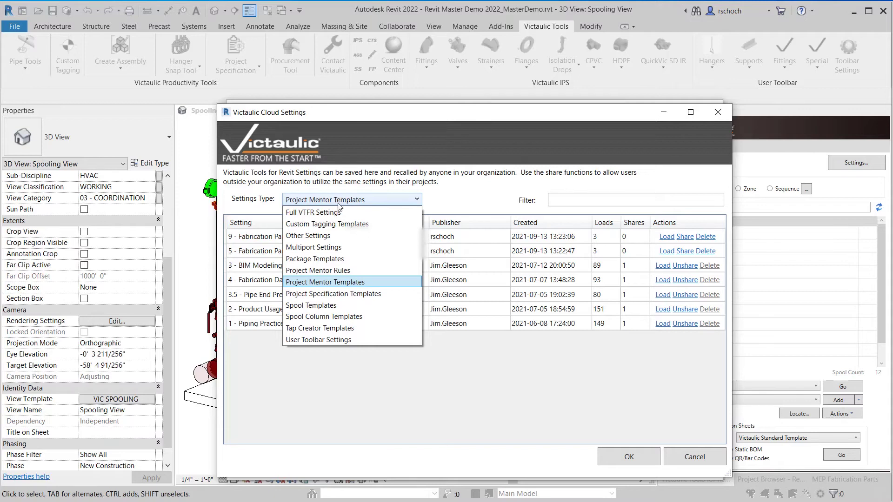
{"action": "left_click", "coordinate": [339, 213]}
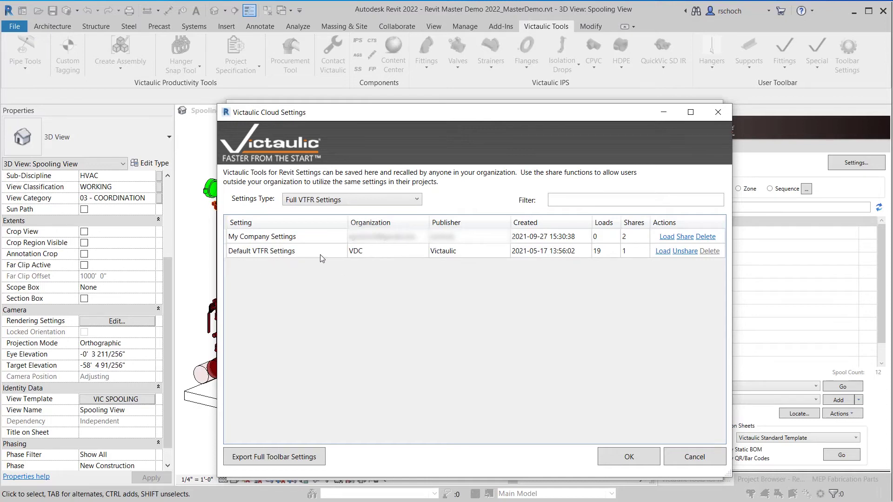
{"action": "left_click", "coordinate": [664, 239]}
Step: Uncheck Elevation Right in Victaulic Standard Template and save it to Victaulic Cloud Storage
{"action": "left_click", "coordinate": [628, 457]}
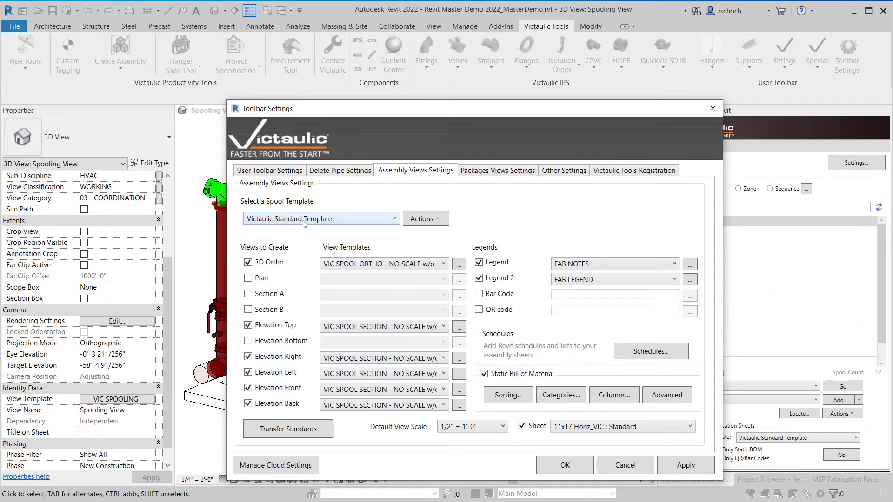
{"action": "left_click", "coordinate": [248, 358]}
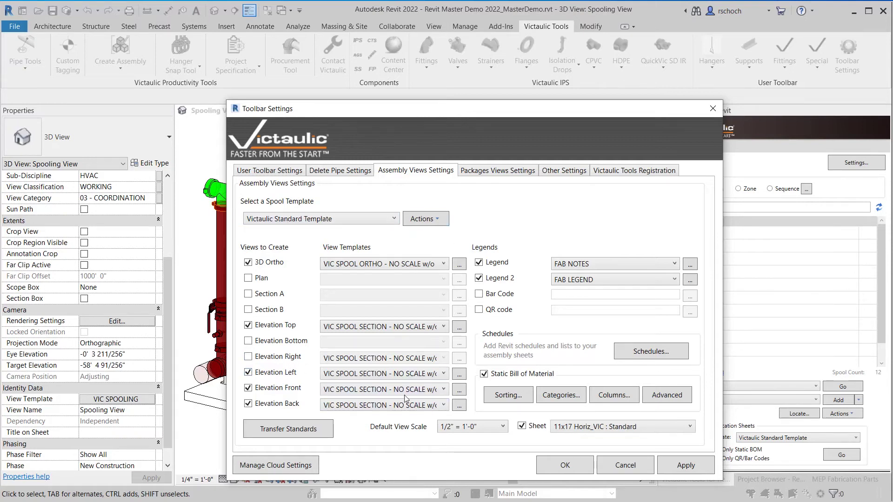
{"action": "left_click", "coordinate": [436, 221]}
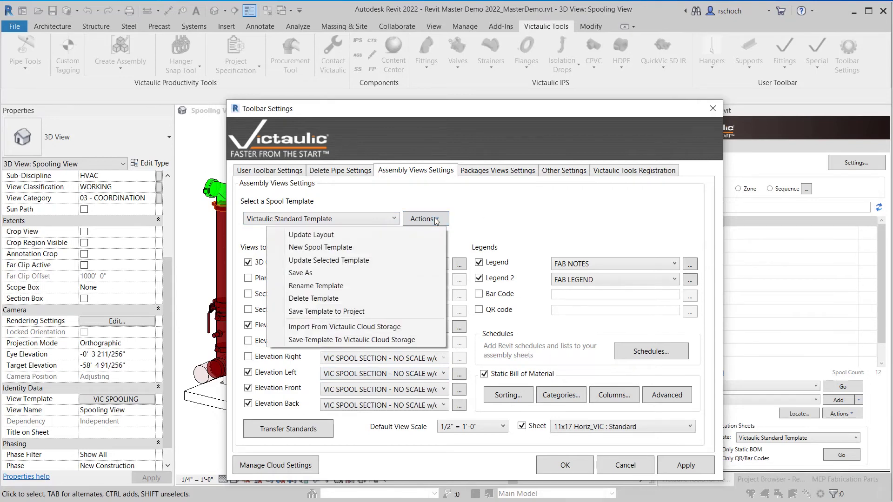
{"action": "left_click", "coordinate": [332, 340]}
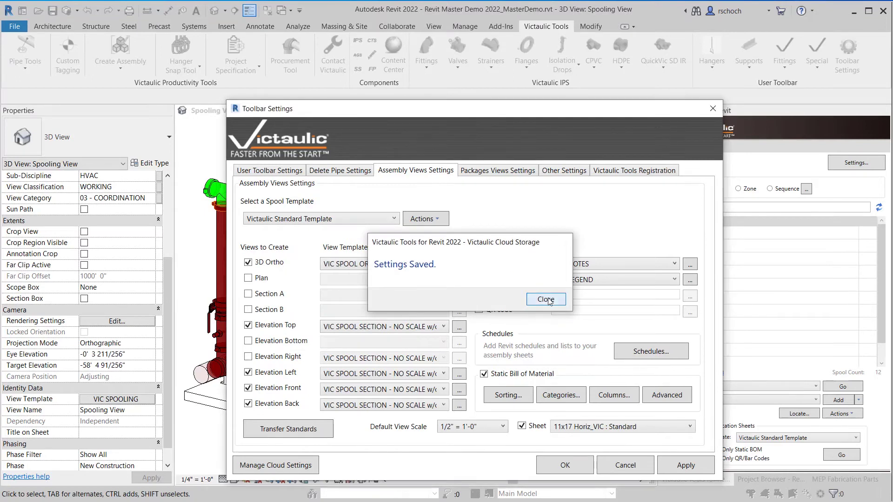
{"action": "left_click", "coordinate": [549, 300]}
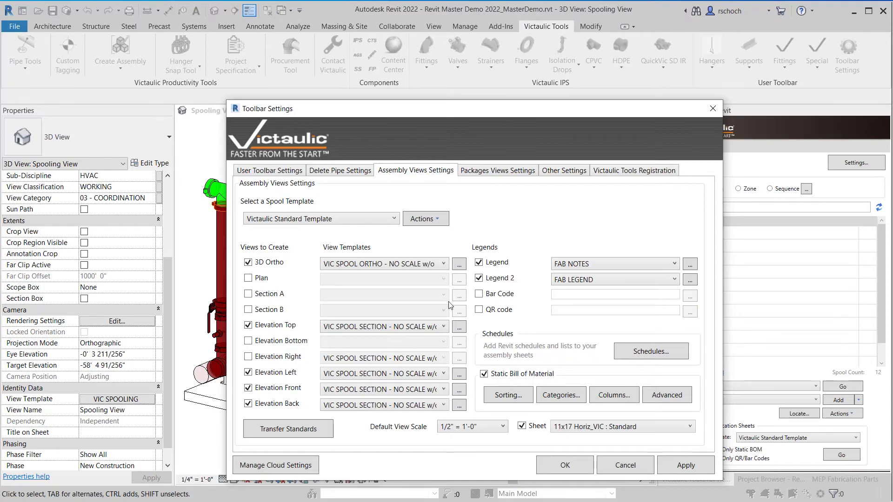
{"action": "left_click", "coordinate": [281, 471]}
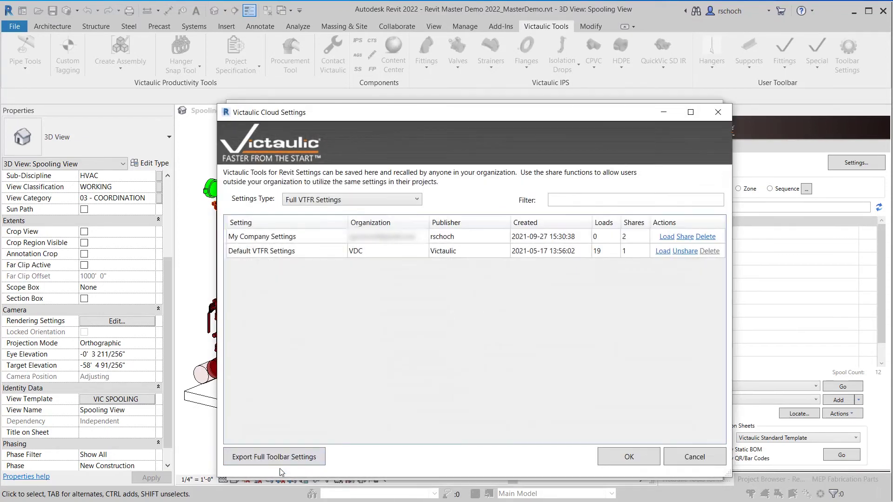
{"action": "left_click", "coordinate": [328, 202]}
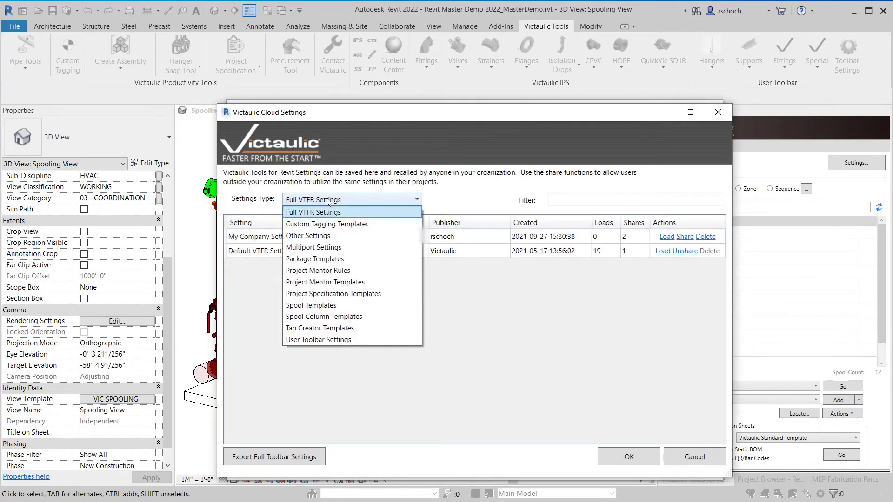
{"action": "left_click", "coordinate": [323, 306]}
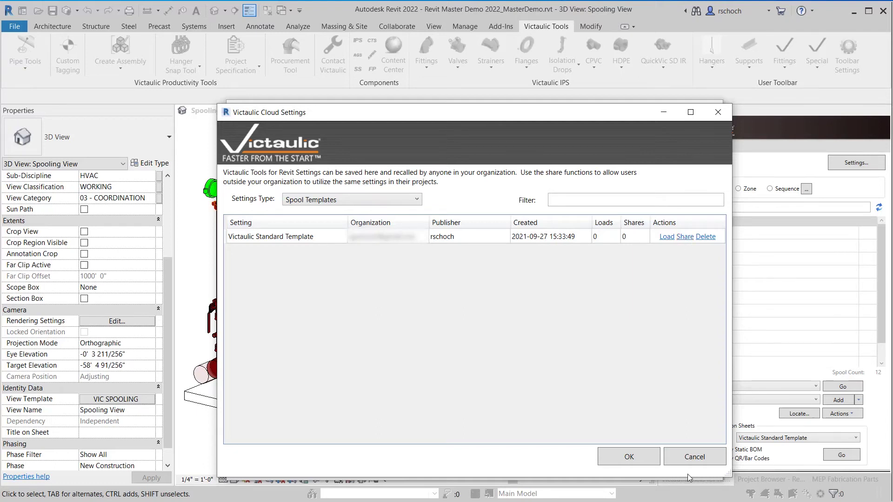
{"action": "left_click", "coordinate": [344, 203]}
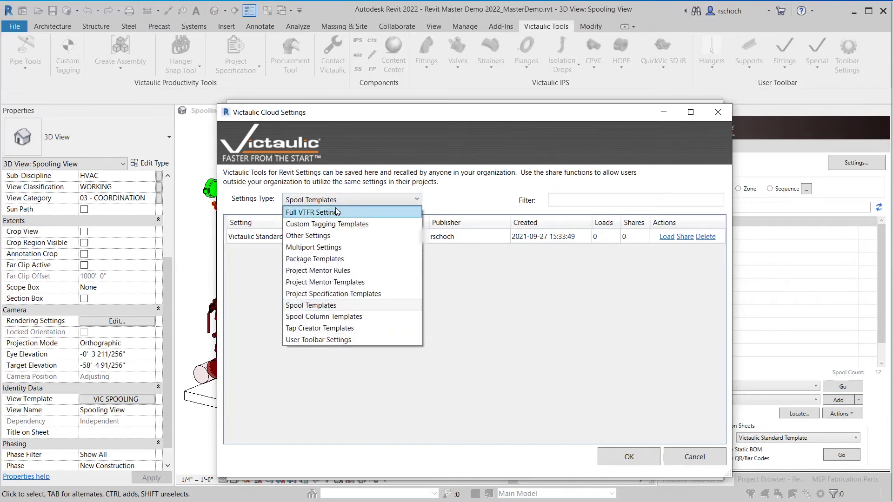
{"action": "left_click", "coordinate": [641, 454]}
Step: In the 3D Ortho viewport options, keep Victaulic Spooling Tags and open its Custom Tagging
{"action": "left_click", "coordinate": [641, 454]}
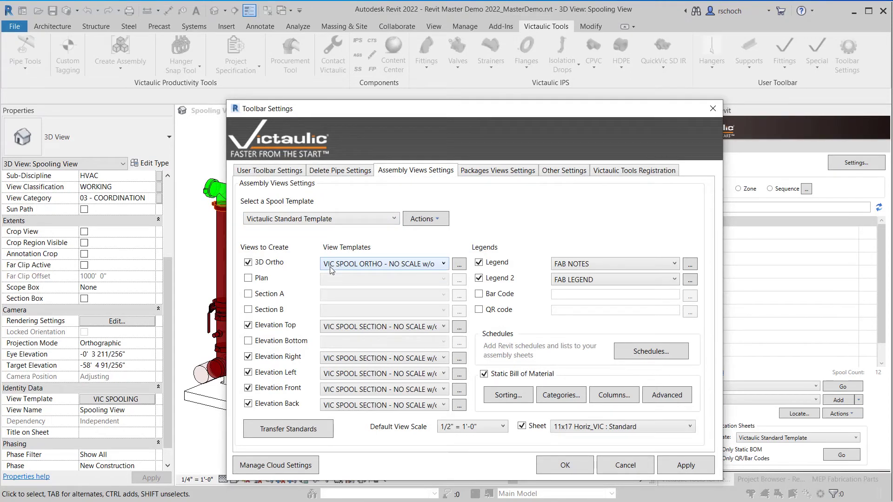
{"action": "left_click", "coordinate": [459, 264]}
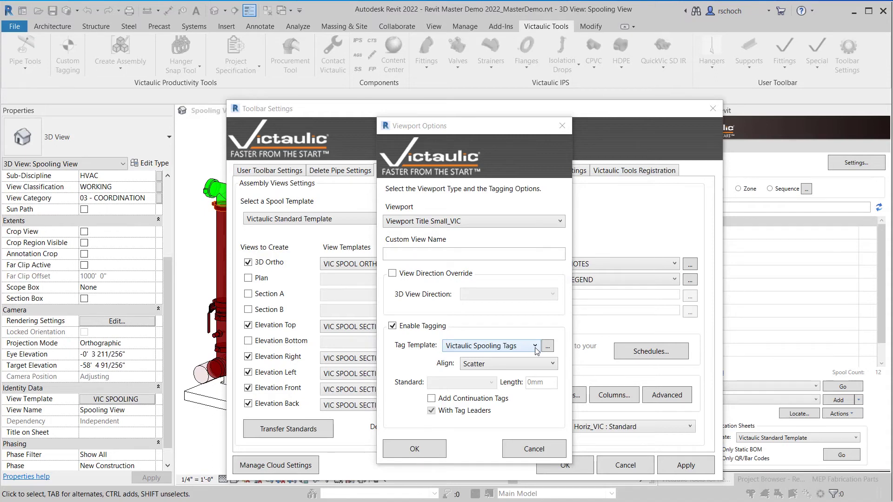
{"action": "left_click", "coordinate": [535, 348]}
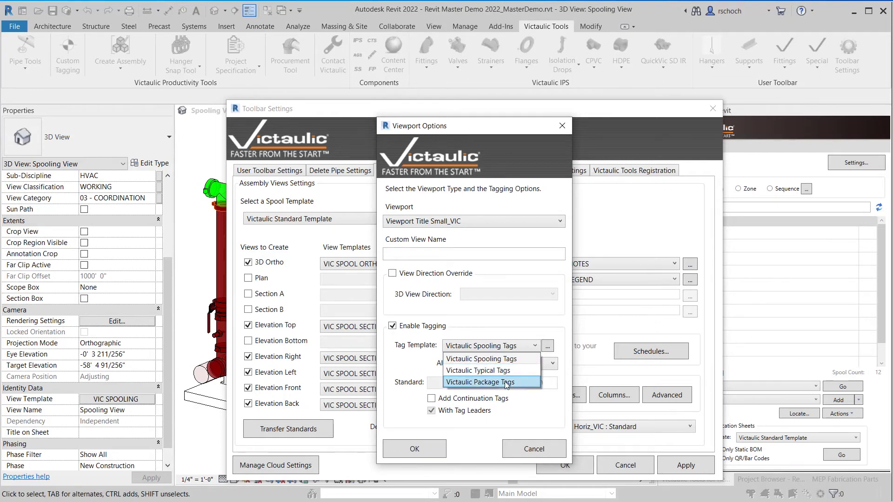
{"action": "left_click", "coordinate": [493, 359]}
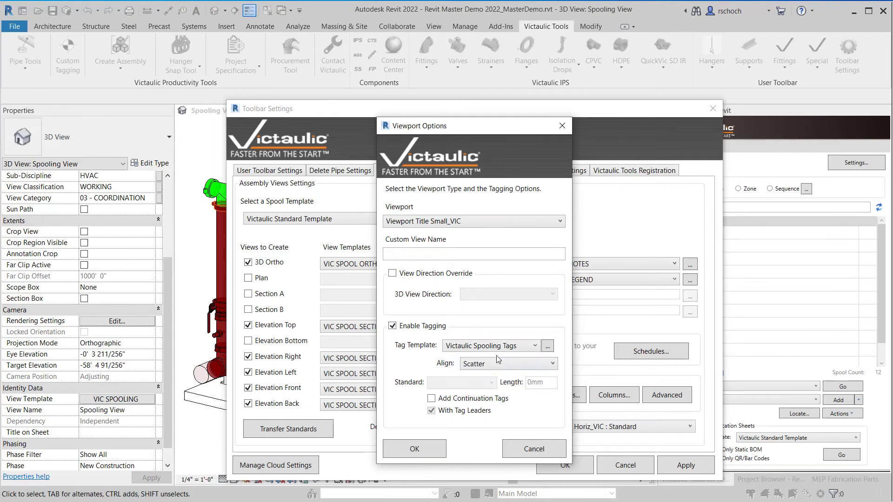
{"action": "left_click", "coordinate": [547, 349]}
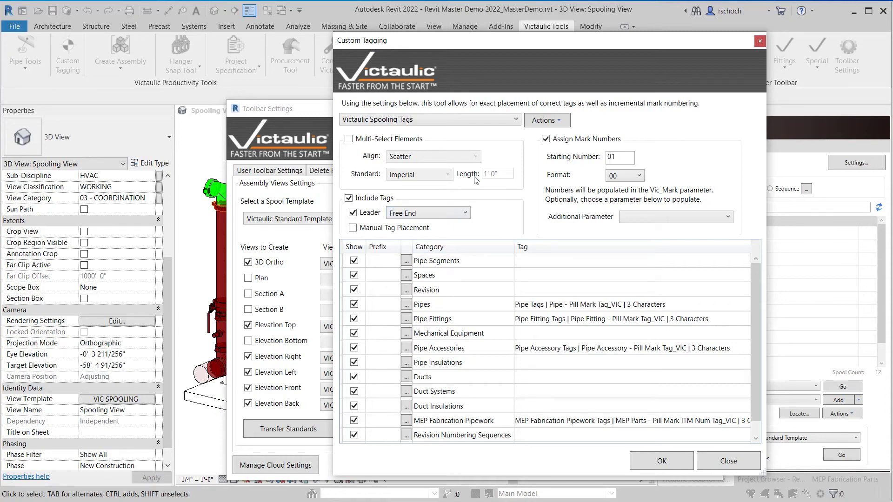
Step: Assign Duct Tags | Duct Size Tag to the Ducts category in Victaulic Spooling Tags
{"action": "left_click", "coordinate": [371, 120]}
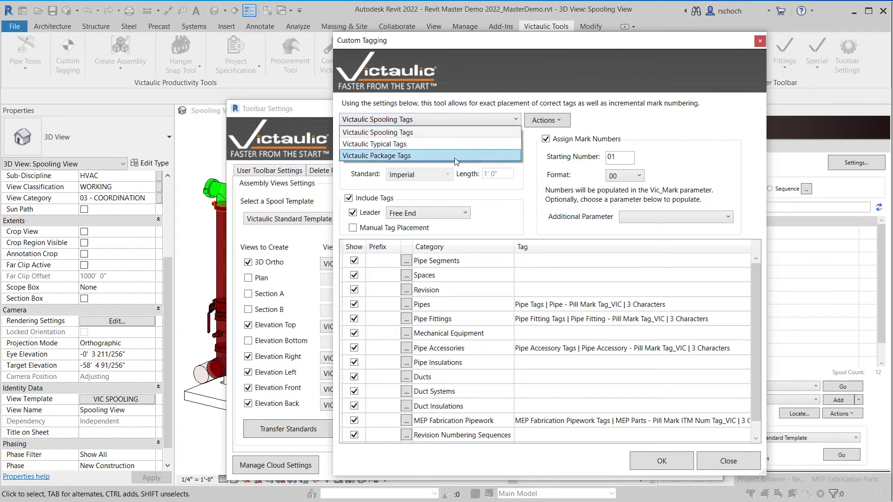
{"action": "left_click", "coordinate": [435, 131]}
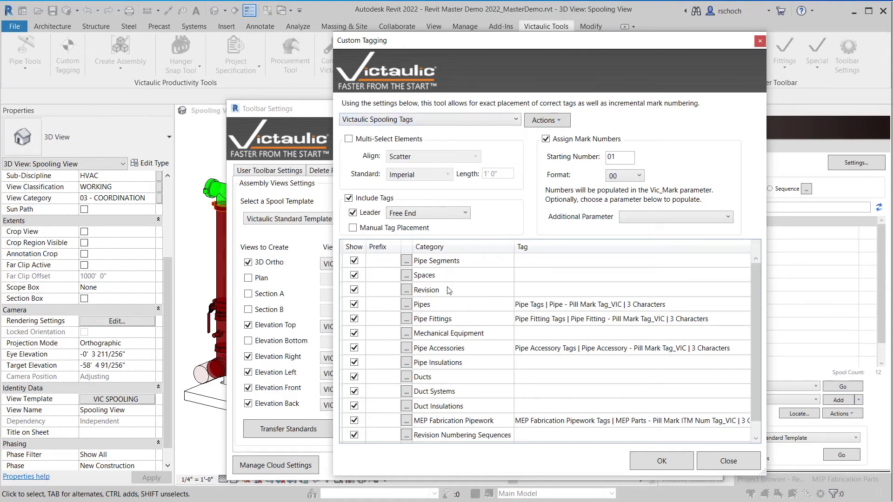
{"action": "left_click", "coordinate": [537, 374]}
{"action": "left_click", "coordinate": [538, 374]}
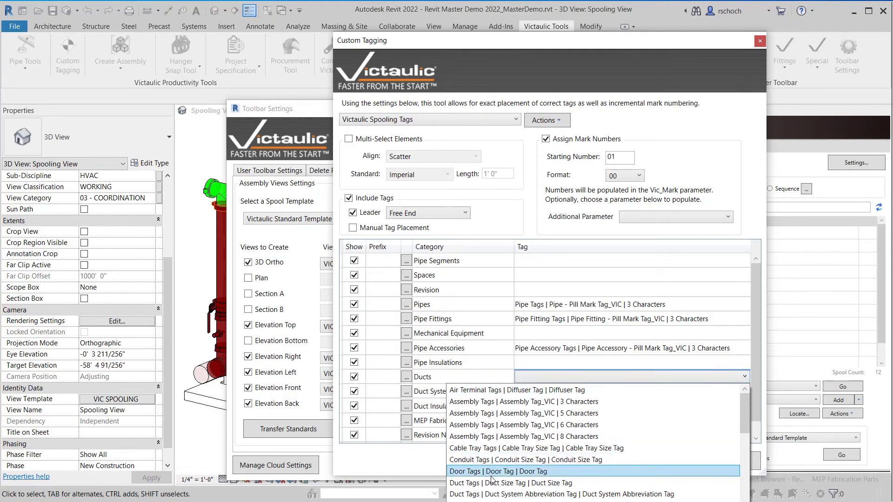
{"action": "left_click", "coordinate": [467, 484]}
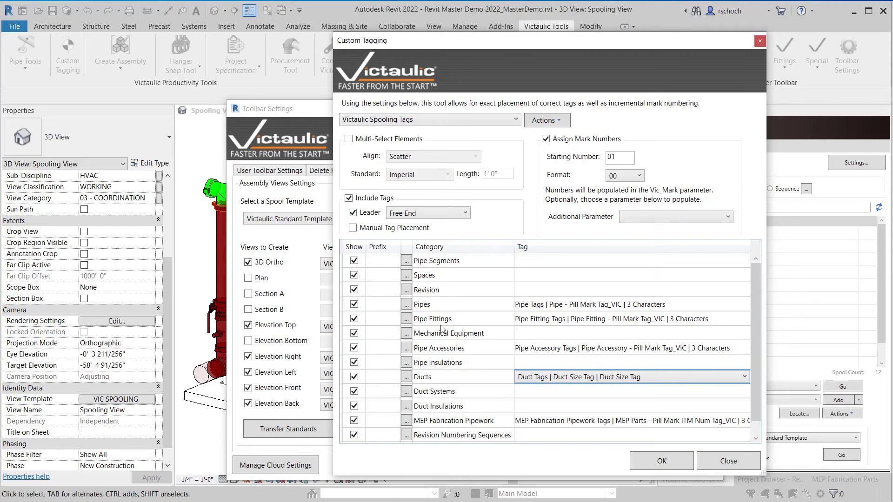
{"action": "left_click", "coordinate": [662, 461]}
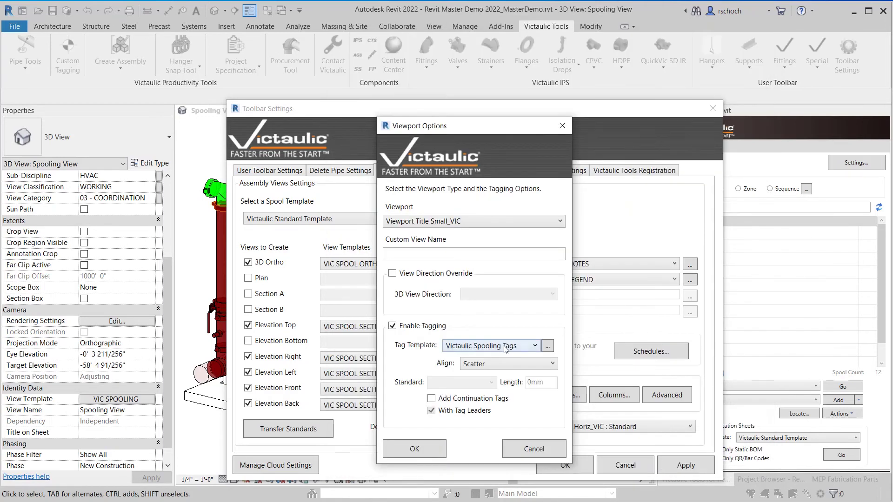
Step: Keep Victaulic Spooling Tags as the viewport tag template and confirm Viewport Options
{"action": "left_click", "coordinate": [506, 350]}
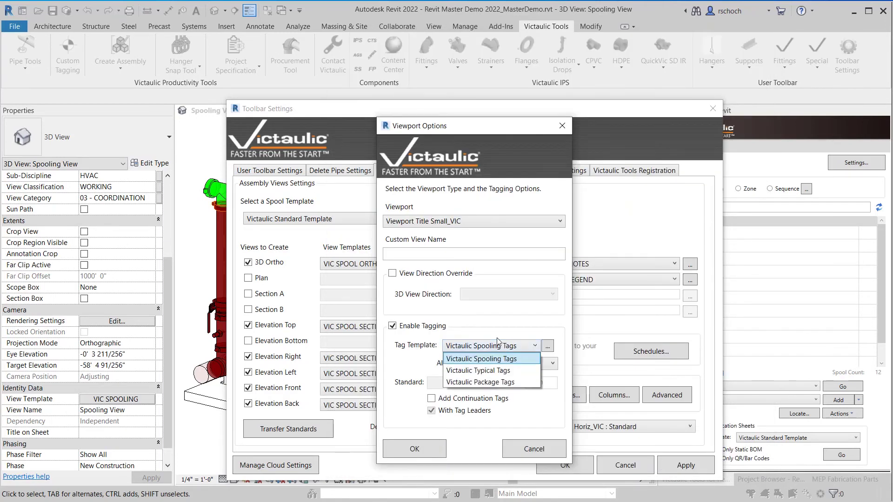
{"action": "left_click", "coordinate": [488, 362]}
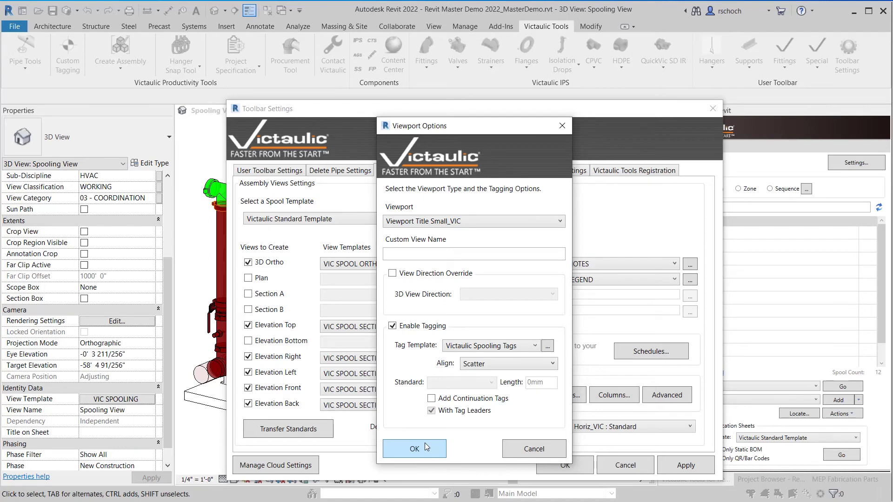
{"action": "left_click", "coordinate": [415, 449]}
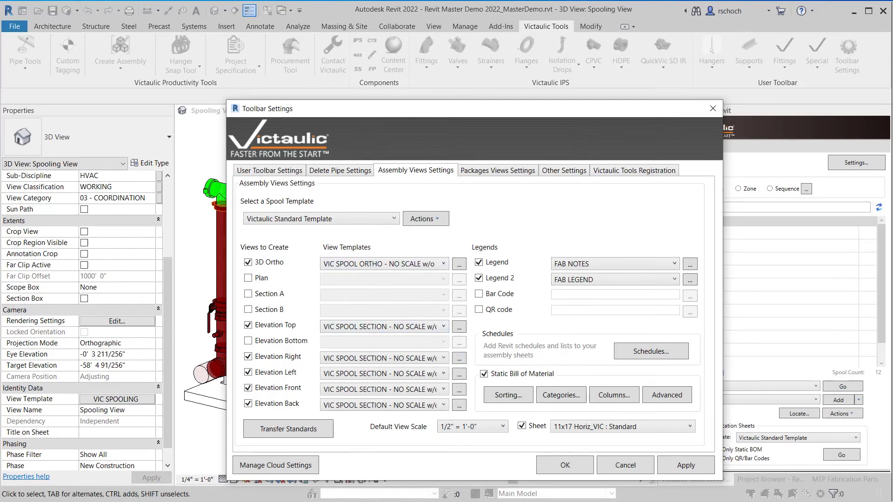
{"action": "left_click", "coordinate": [185, 320]}
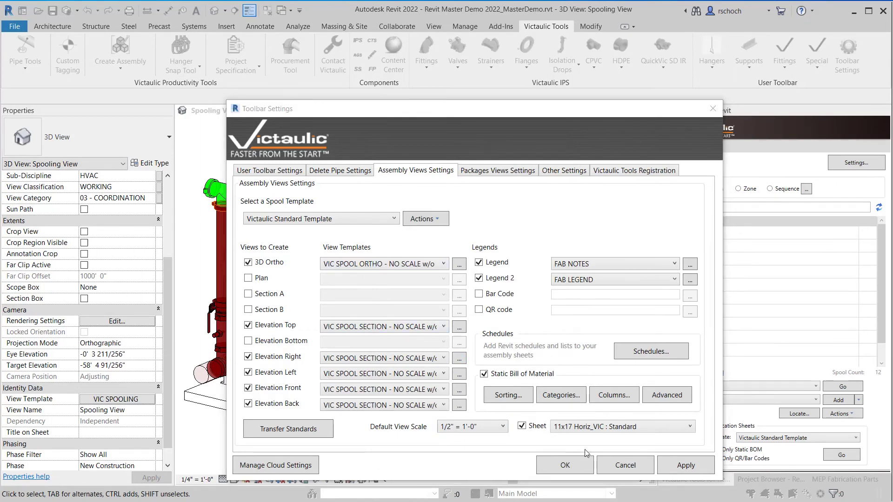
Step: Save Victaulic Standard Template to cloud storage, overwrite the existing copy, then close Toolbar Settings
{"action": "left_click", "coordinate": [427, 220]}
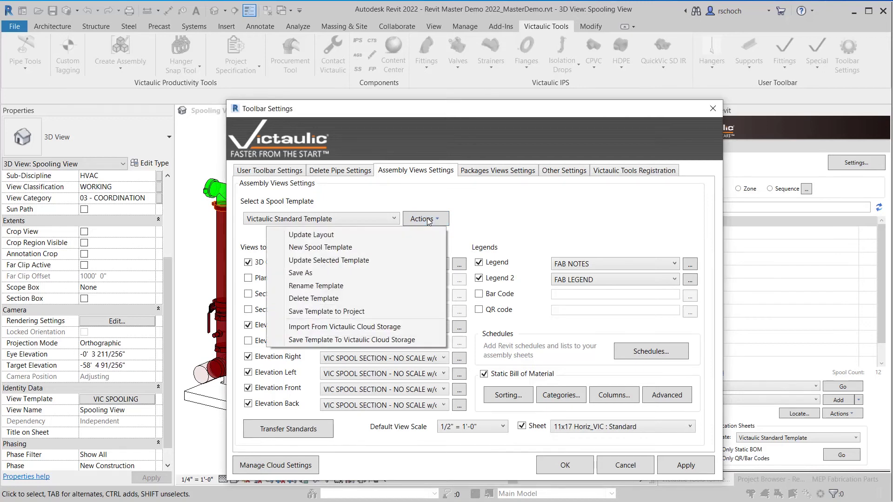
{"action": "left_click", "coordinate": [338, 340]}
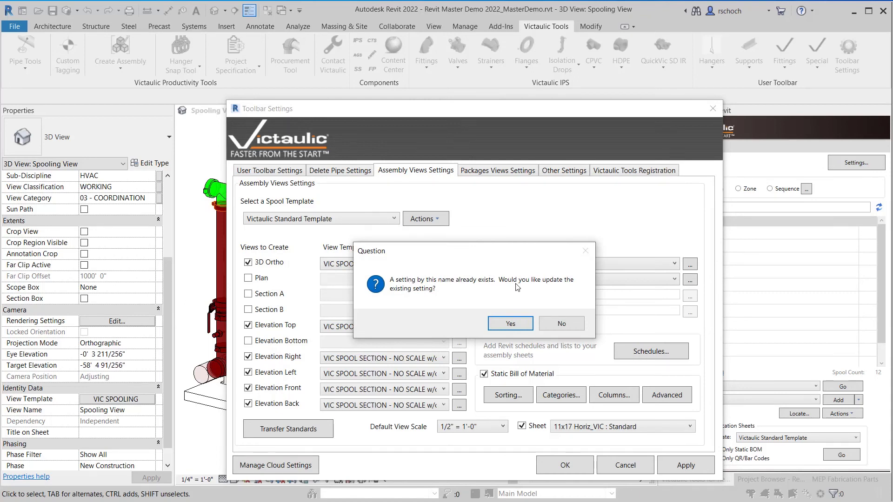
{"action": "left_click", "coordinate": [511, 325]}
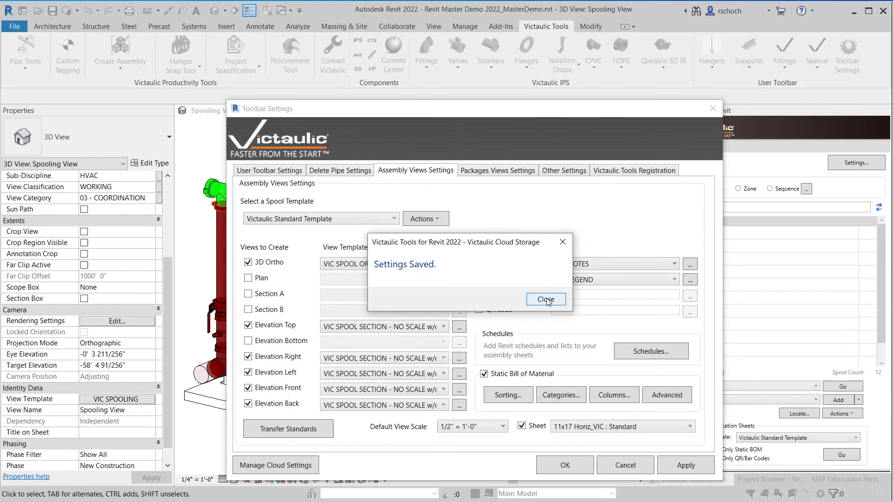
{"action": "left_click", "coordinate": [548, 300]}
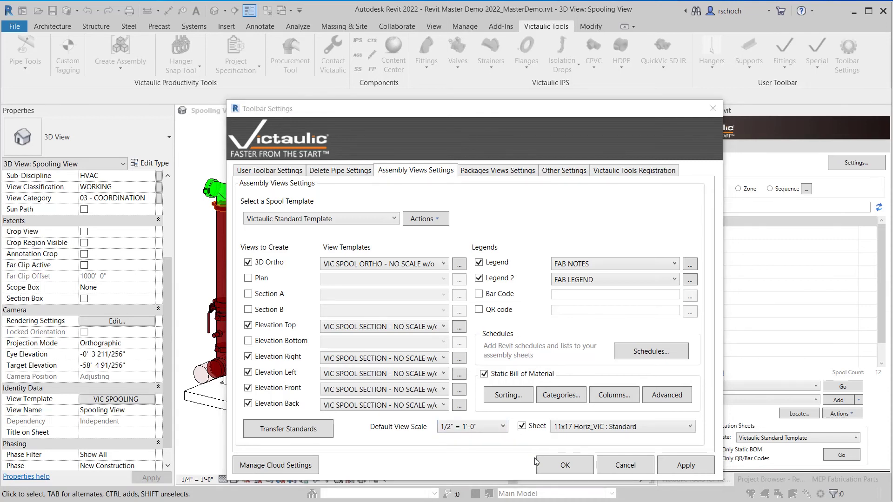
{"action": "left_click", "coordinate": [565, 465]}
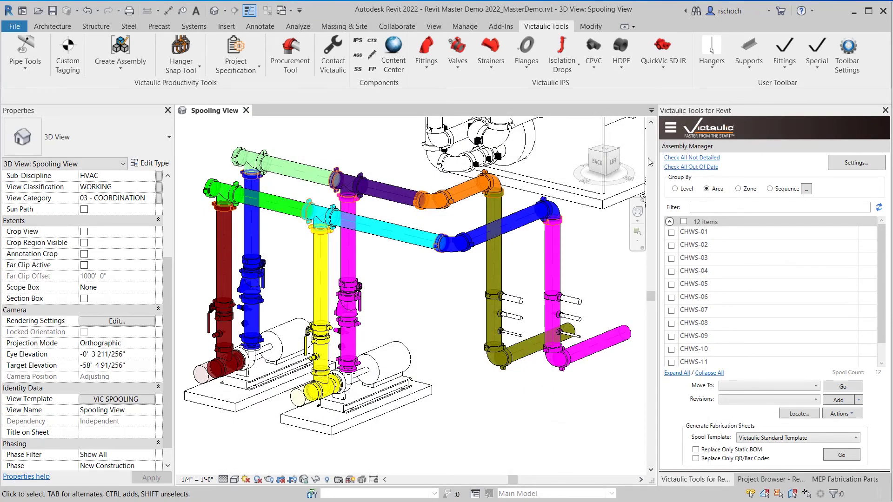
Step: Switch the Victaulic panel to Project Mentor and load the 4 - Fabrication Data Rules template
{"action": "left_click", "coordinate": [670, 128]}
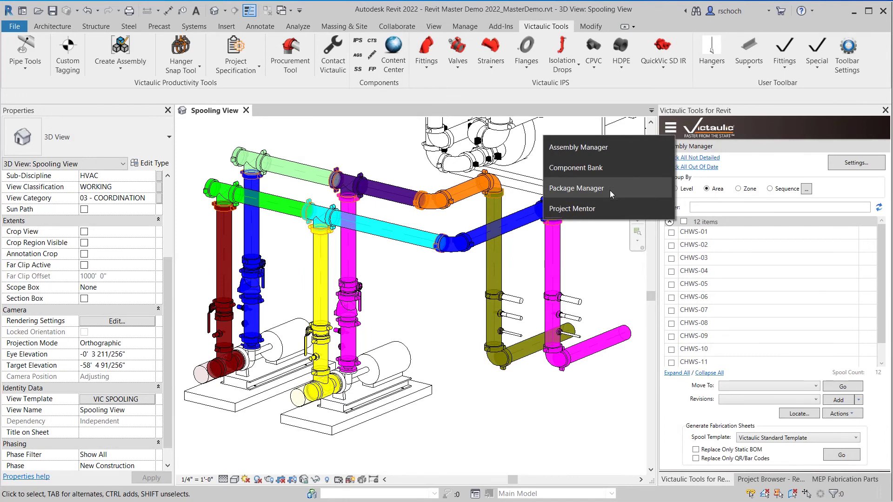
{"action": "left_click", "coordinate": [591, 213]}
{"action": "left_click", "coordinate": [858, 163]}
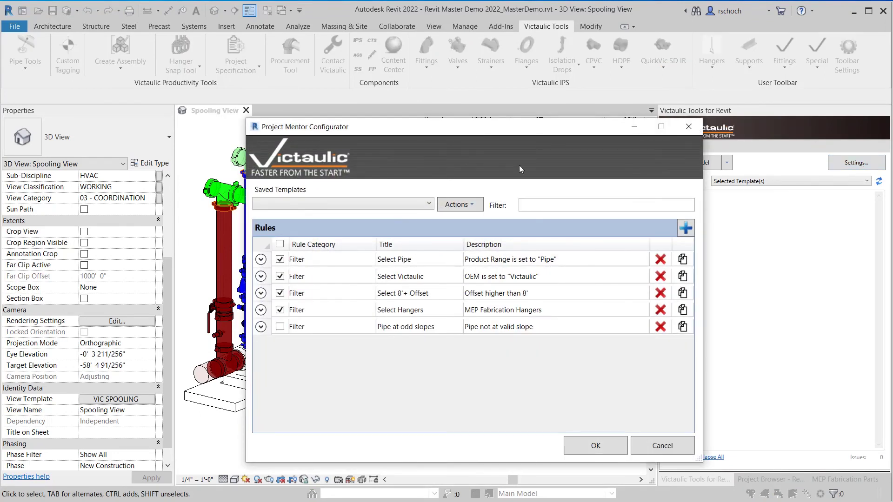
{"action": "left_click", "coordinate": [401, 204]}
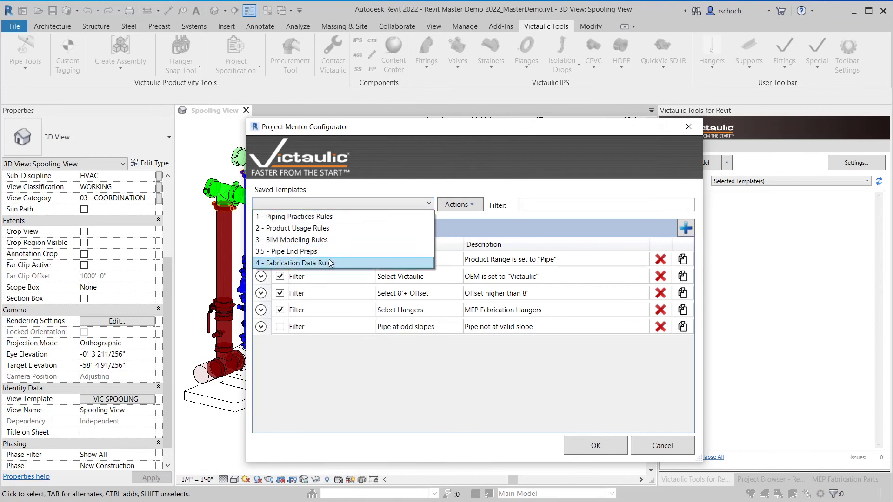
{"action": "left_click", "coordinate": [331, 264]}
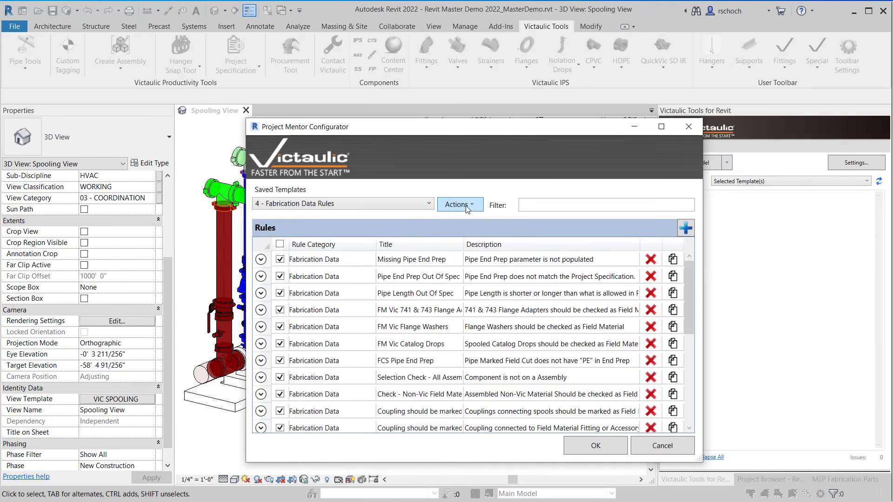
Step: Choose Import From Victaulic Cloud Storage from the rule template actions
{"action": "left_click", "coordinate": [409, 207]}
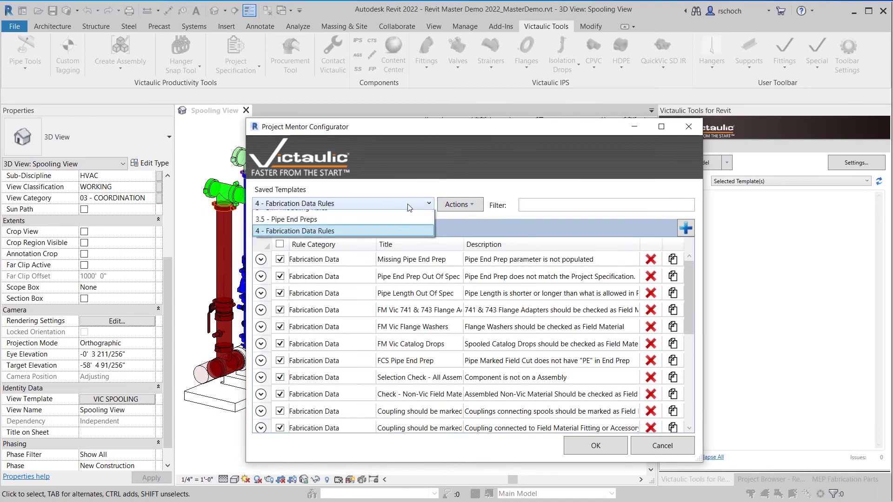
{"action": "left_click", "coordinate": [410, 207]}
{"action": "left_click", "coordinate": [463, 207]}
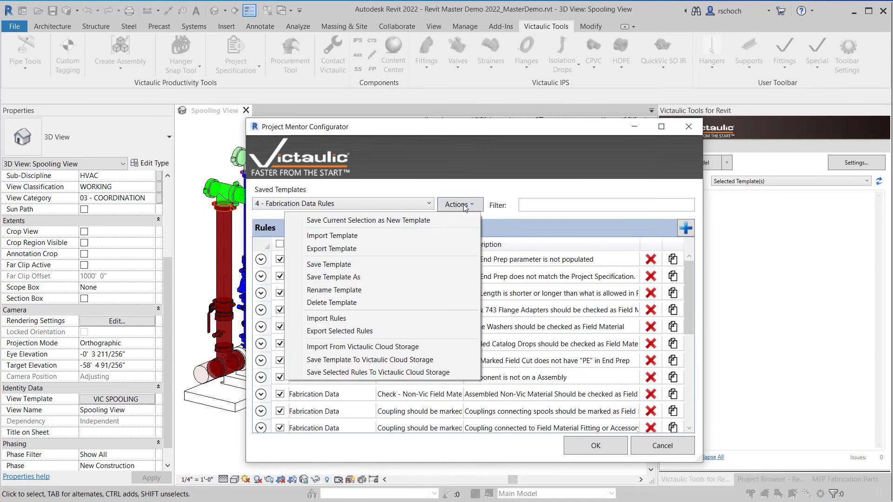
{"action": "left_click", "coordinate": [346, 346]}
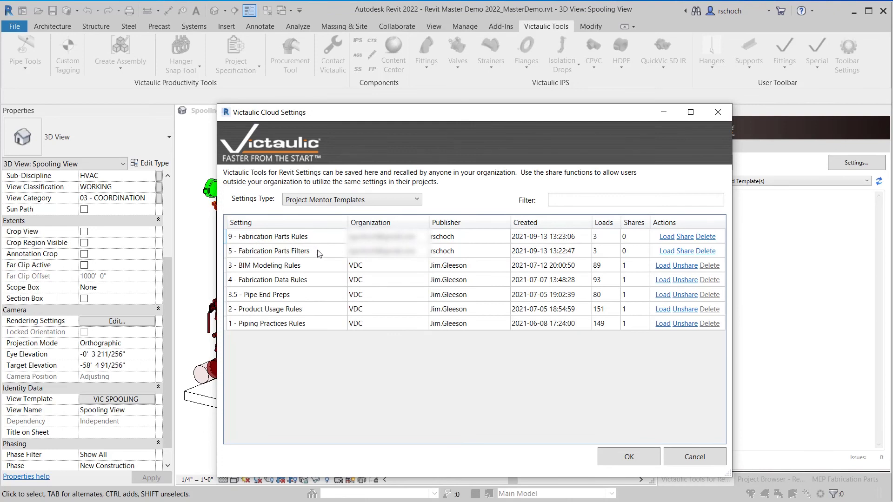
Step: Load 9 - Fabrication Parts Rules and 5 - Fabrication Parts Filters, dismissing each success message
{"action": "left_click", "coordinate": [667, 238]}
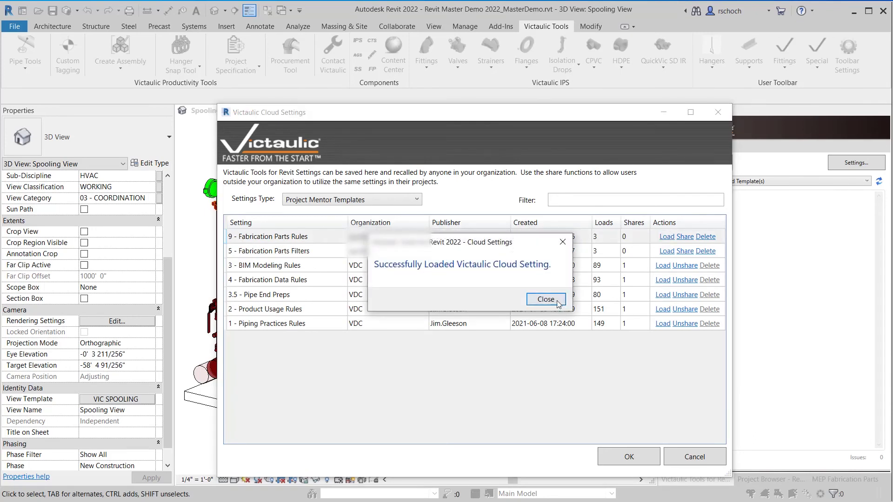
{"action": "left_click", "coordinate": [558, 300]}
{"action": "left_click", "coordinate": [667, 251]}
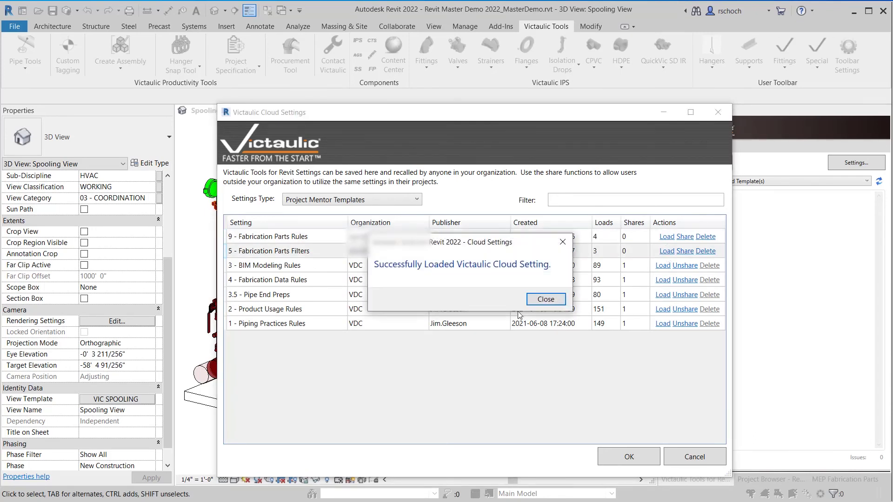
{"action": "left_click", "coordinate": [543, 300]}
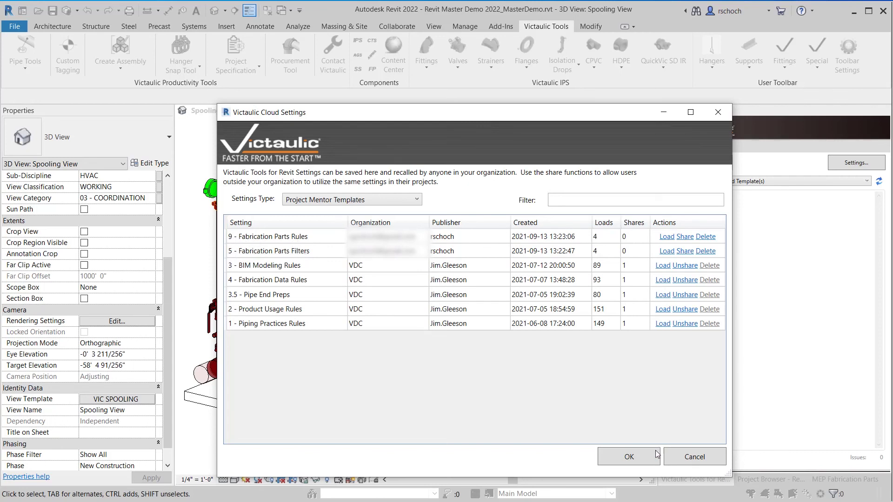
Step: Close Cloud Settings and the Configurator, check the Template(s) list, then reopen Project Mentor Settings
{"action": "left_click", "coordinate": [635, 460]}
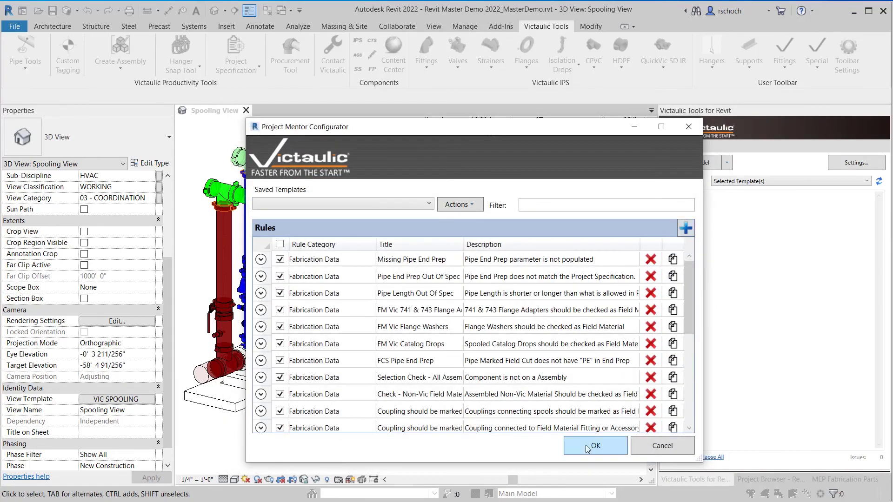
{"action": "left_click", "coordinate": [587, 447]}
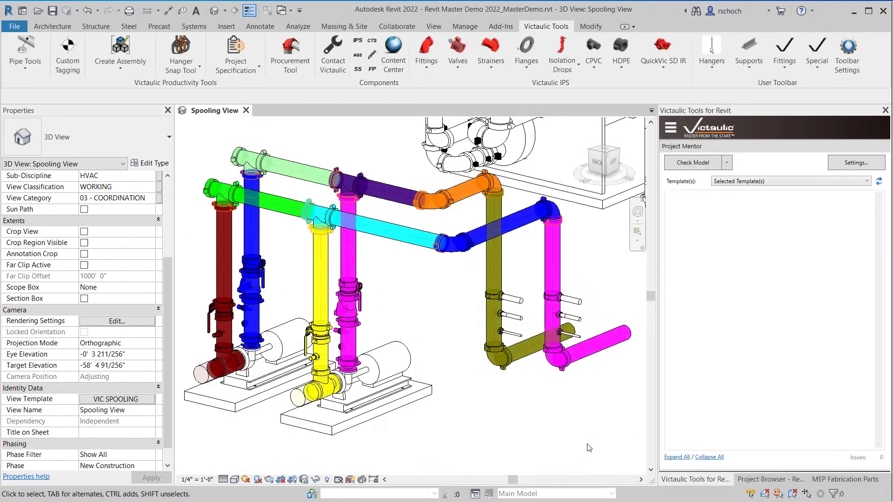
{"action": "left_click", "coordinate": [808, 182]}
{"action": "left_click", "coordinate": [793, 283]}
{"action": "left_click", "coordinate": [866, 182]}
{"action": "left_click", "coordinate": [847, 165]}
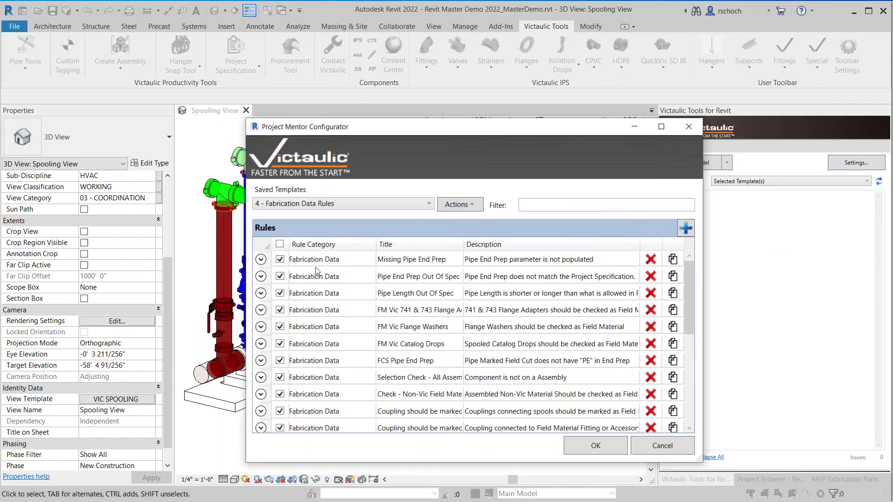